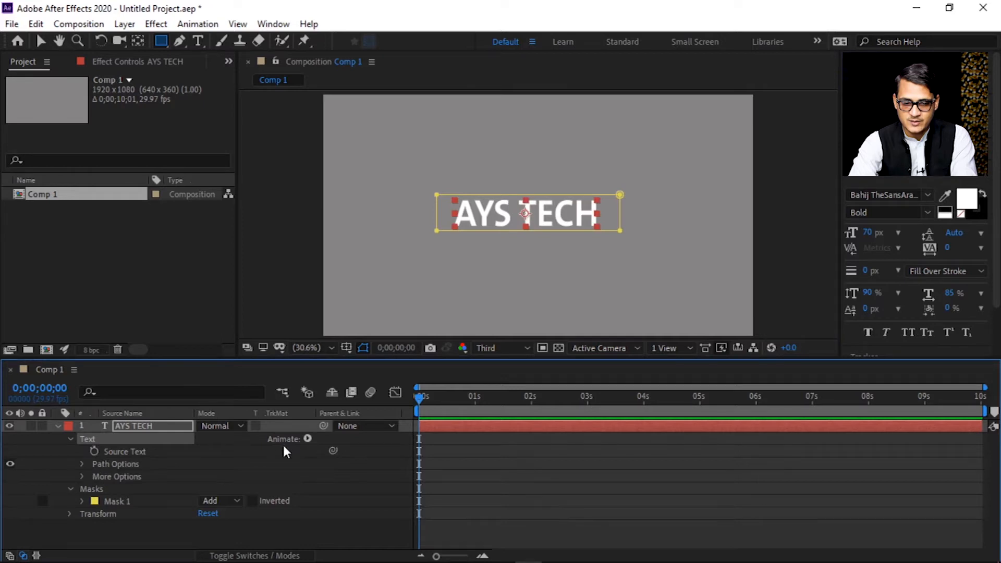
Add a Position animator to the AYS TECH text and offset it to 0.0, 67.0, below the mask
click(307, 440)
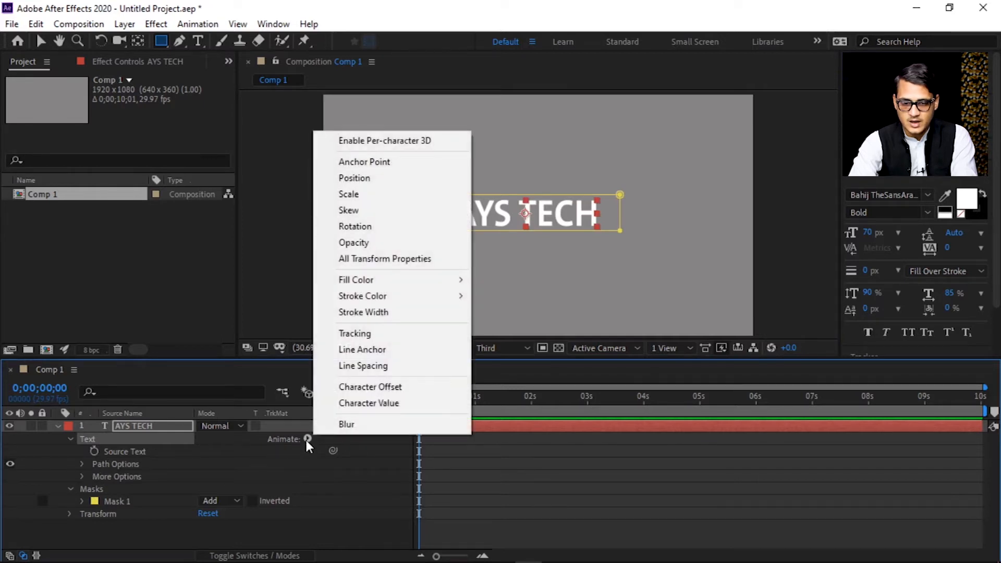
click(367, 179)
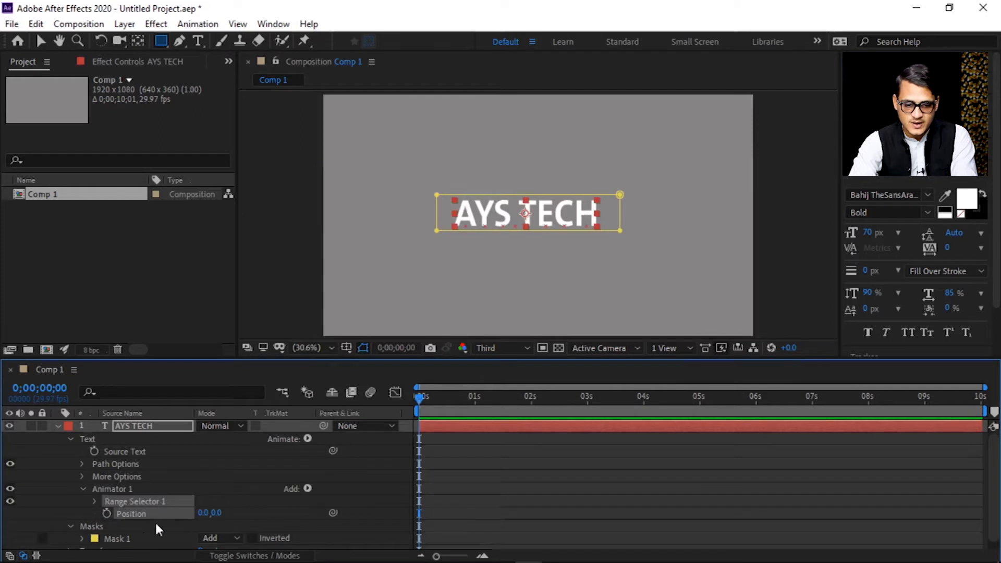
scroll(360, 511, down, 1)
drag(214, 506, 259, 503)
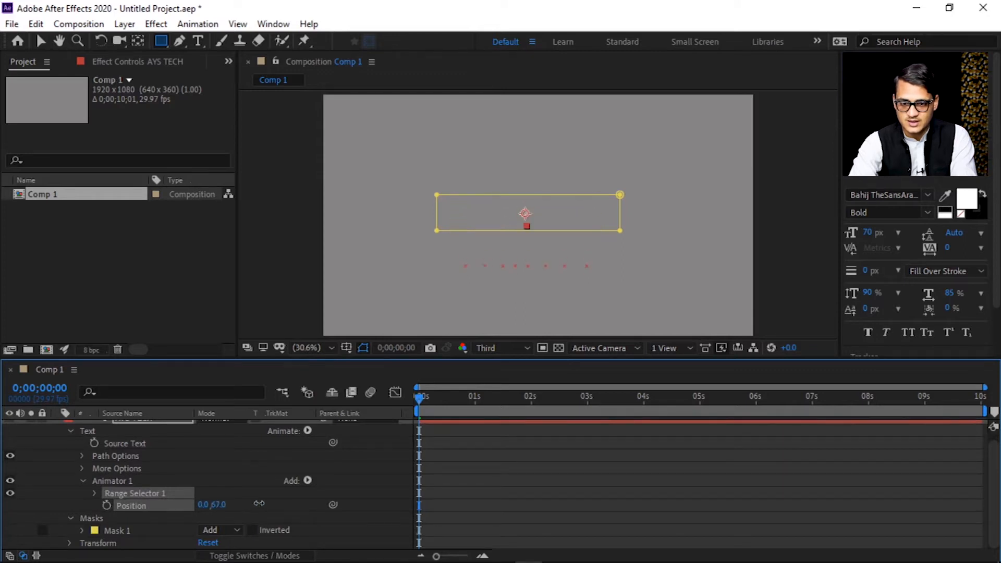
Keyframe the animator's position at the start of the timeline and set it to 0.0, 2.0 at one second
click(105, 506)
drag(421, 396, 474, 396)
drag(221, 505, 183, 502)
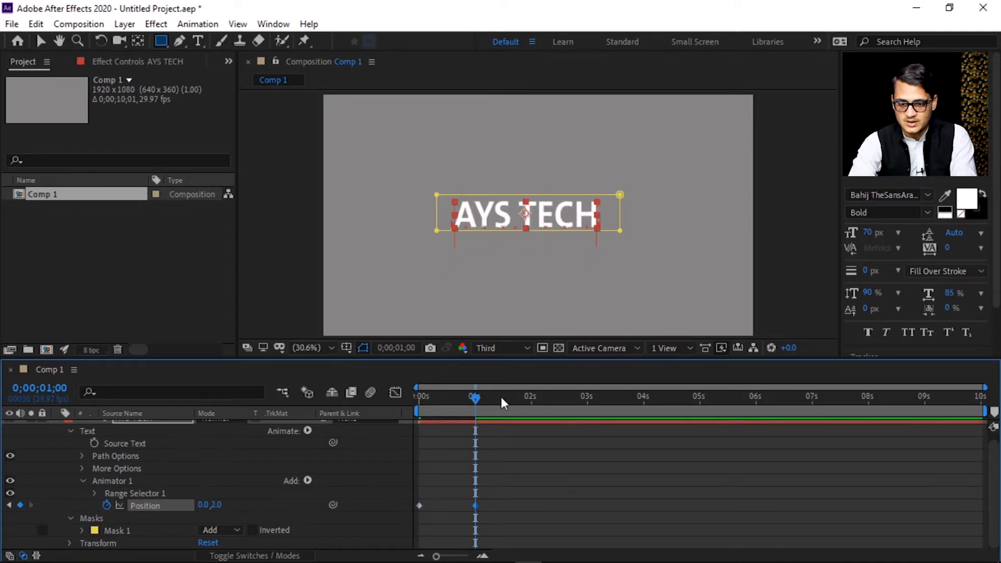
End the work area at 0;00;01;05, preview the text reveal and scrub through it to 0;00;00;23
key(Page_Down)
key(Page_Down)
key(Page_Down)
key(Page_Down)
key(Page_Down)
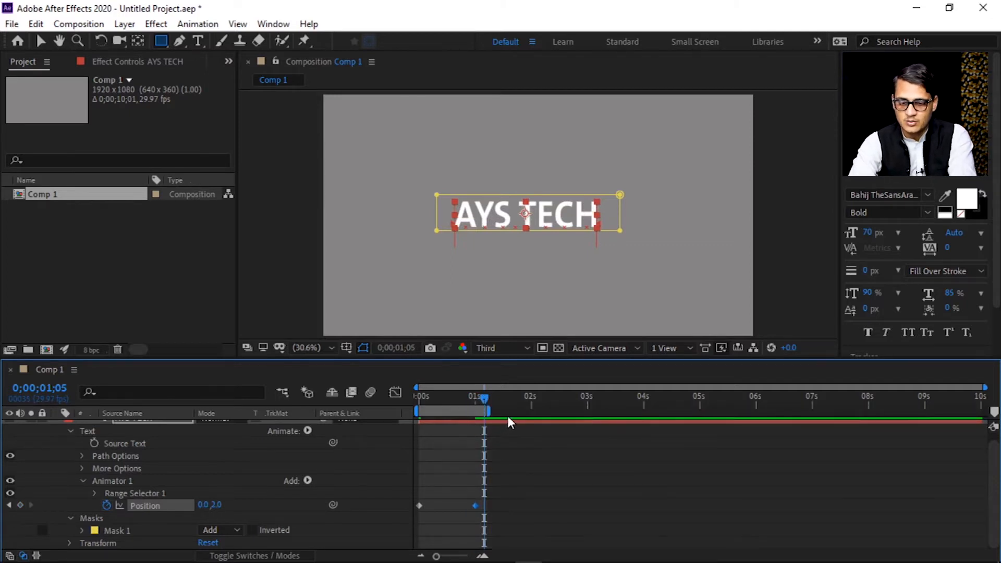
key(space)
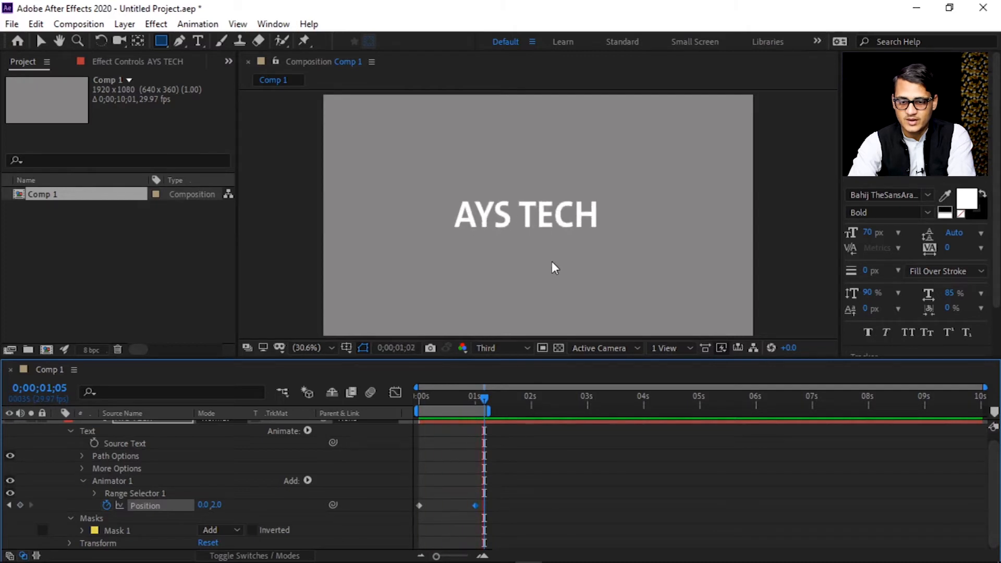
key(space)
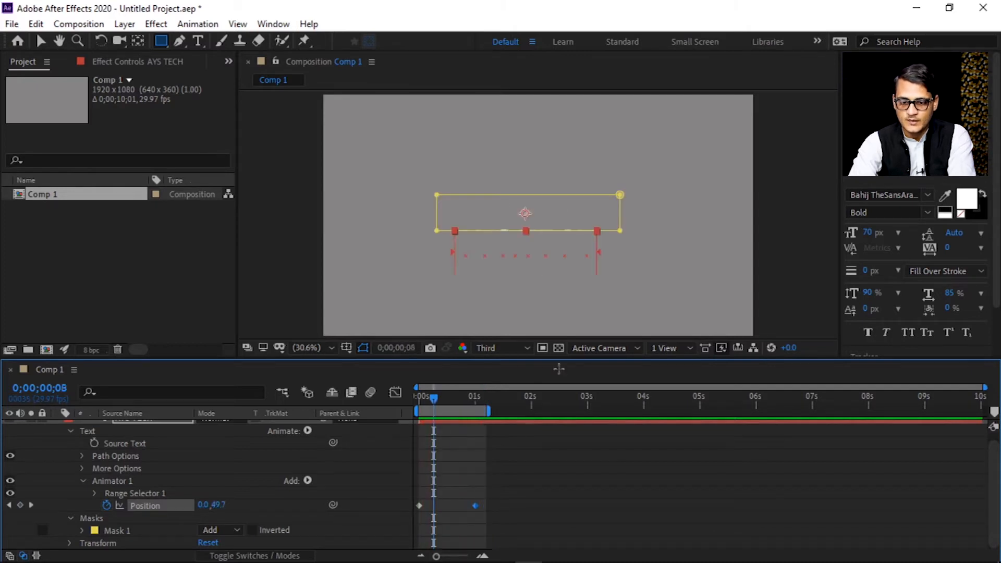
drag(435, 396, 462, 434)
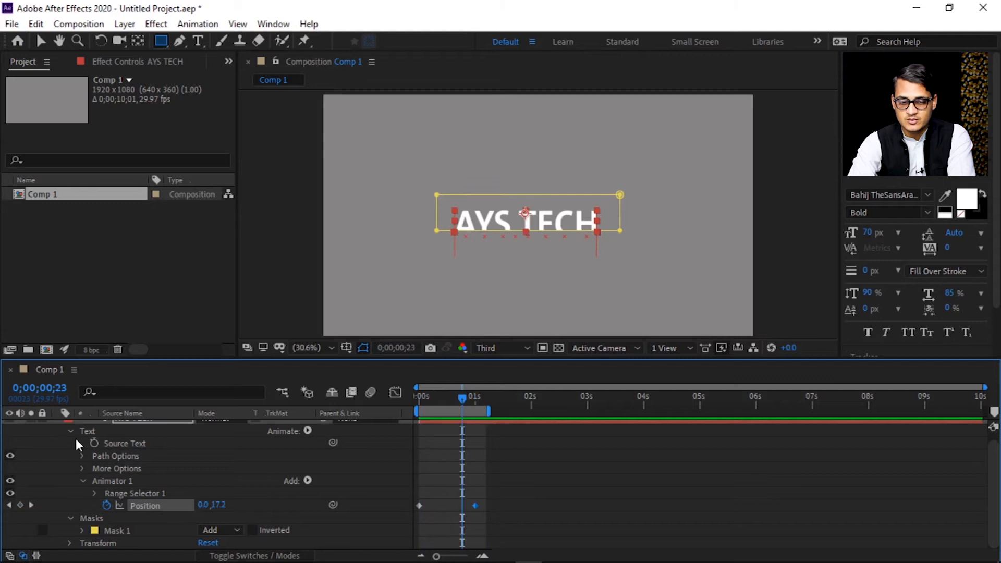
Delete the AYS TECH text layer from the composition
scroll(75, 443, up, 1)
click(89, 443)
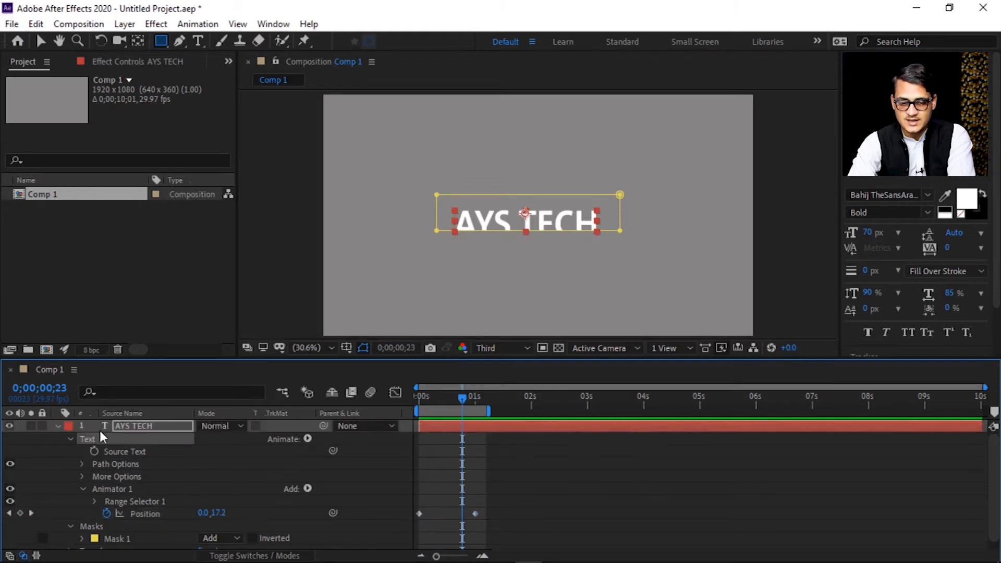
click(108, 426)
key(Delete)
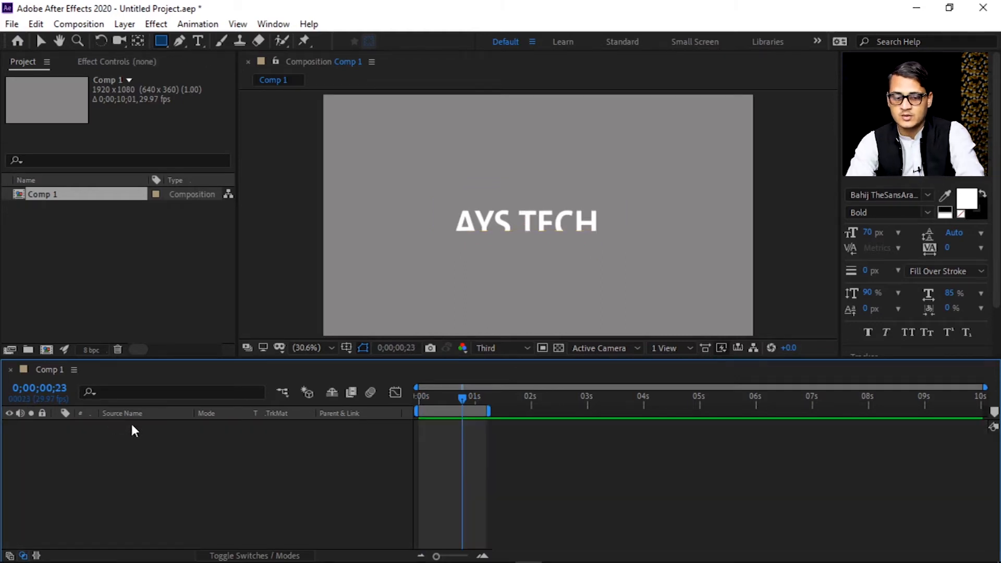
Draw a black rectangle shape across the middle of the composition and widen it on both sides
mouse_move(386, 190)
mouse_down()
mouse_move(485, 219)
mouse_move(610, 226)
mouse_move(575, 239)
mouse_up()
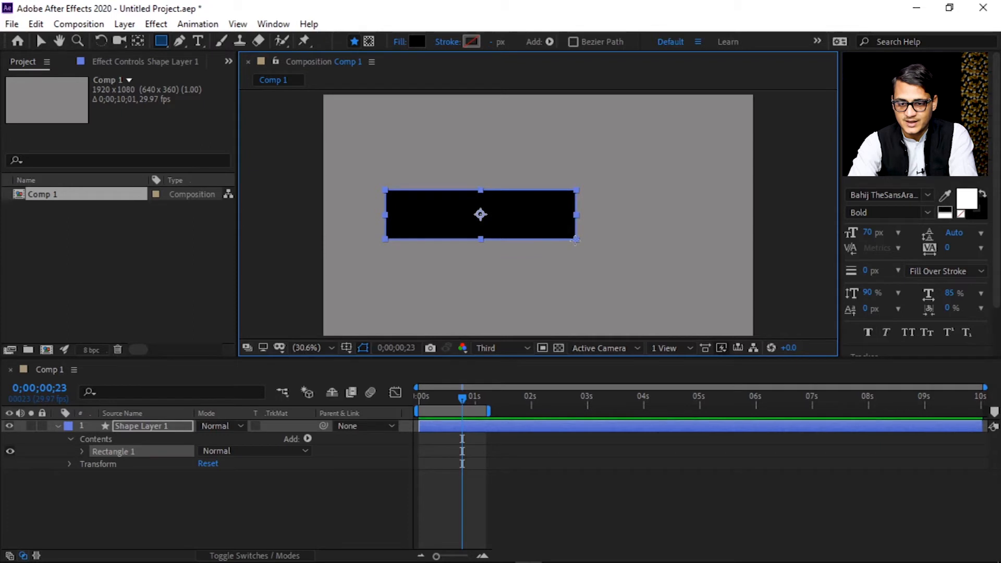
click(41, 42)
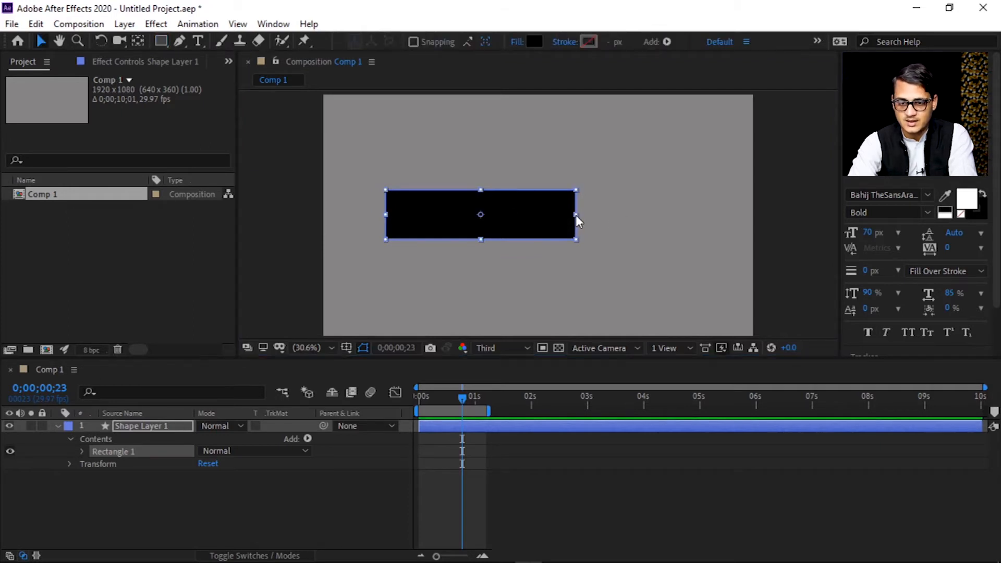
drag(576, 216, 605, 217)
Import logo.jpg into the project from the AYS TECH > Logo folder on Local Disk (E:)
click(157, 257)
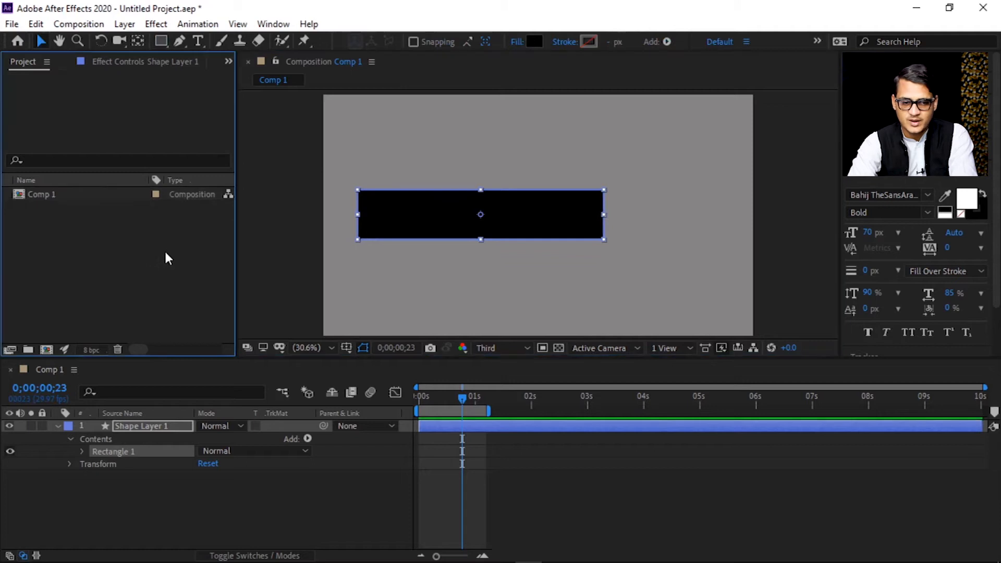
double_click(163, 247)
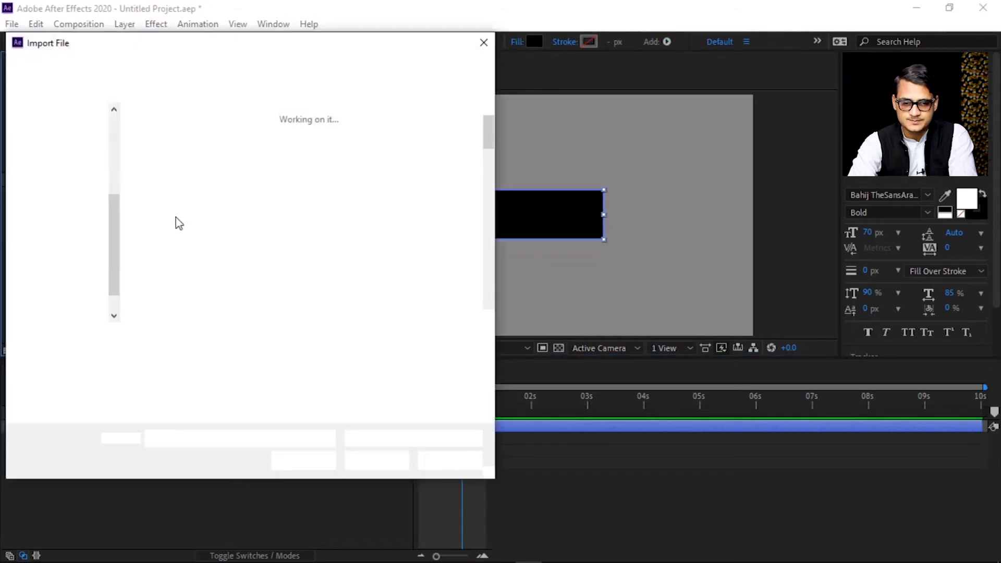
right_click(162, 255)
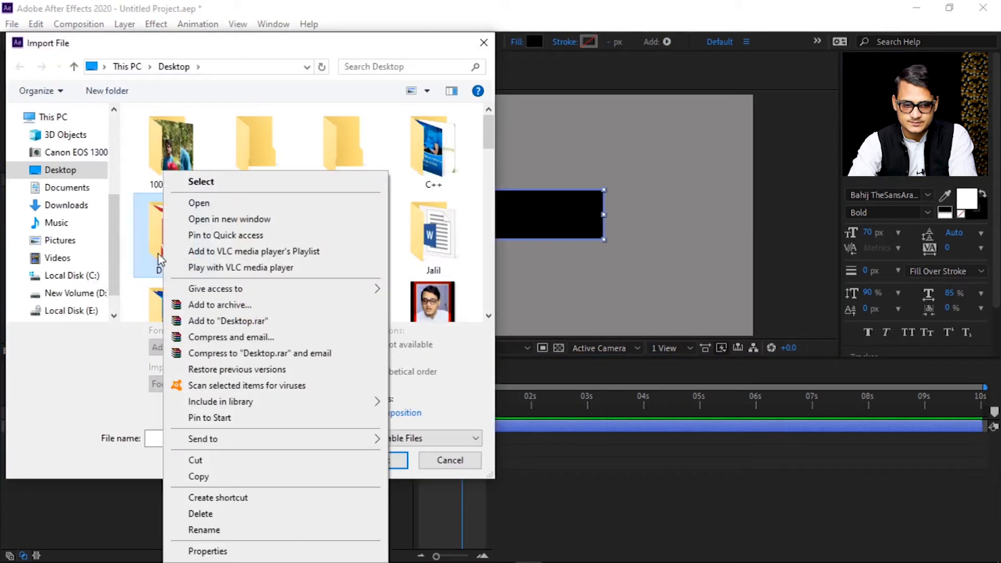
click(97, 311)
double_click(199, 138)
scroll(235, 240, down, 3)
double_click(229, 286)
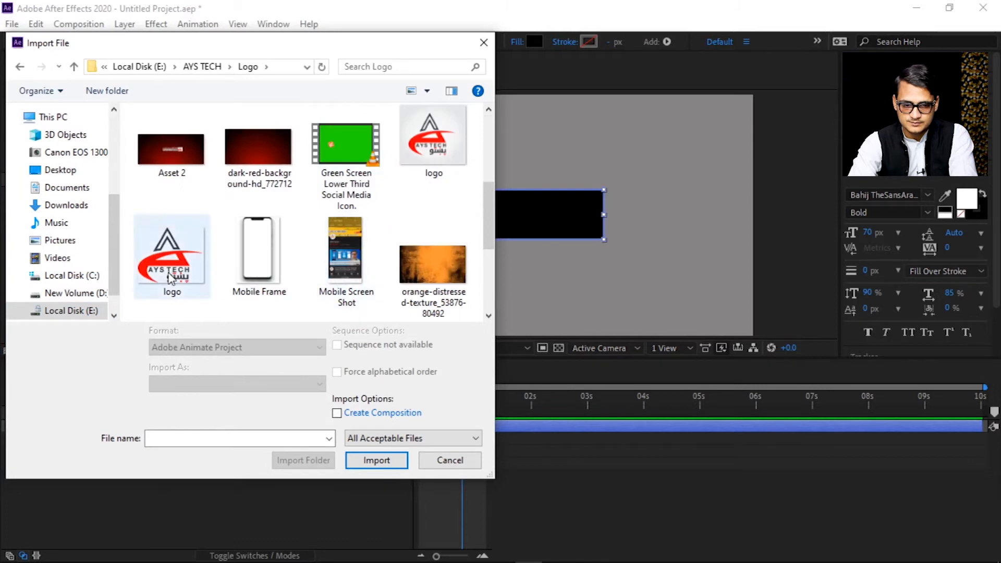
double_click(433, 137)
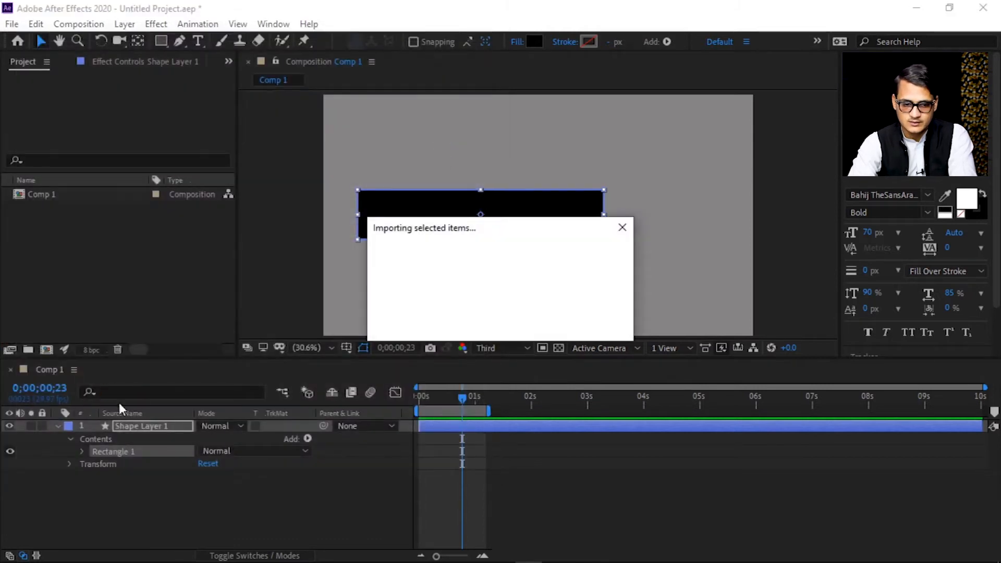
Delete the rectangle's shape layer and add logo.jpg to the composition as a layer
click(149, 427)
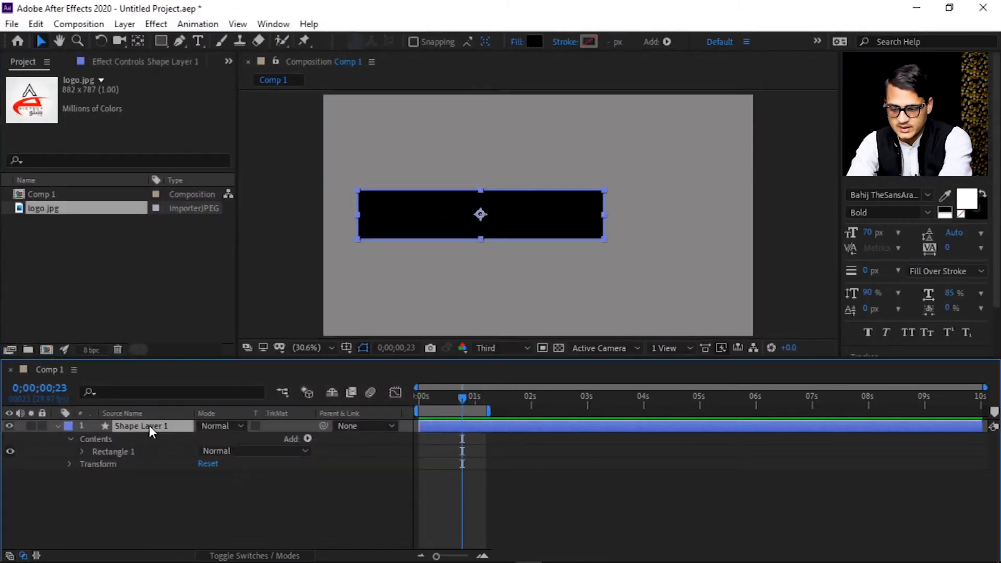
key(Delete)
drag(45, 214, 188, 440)
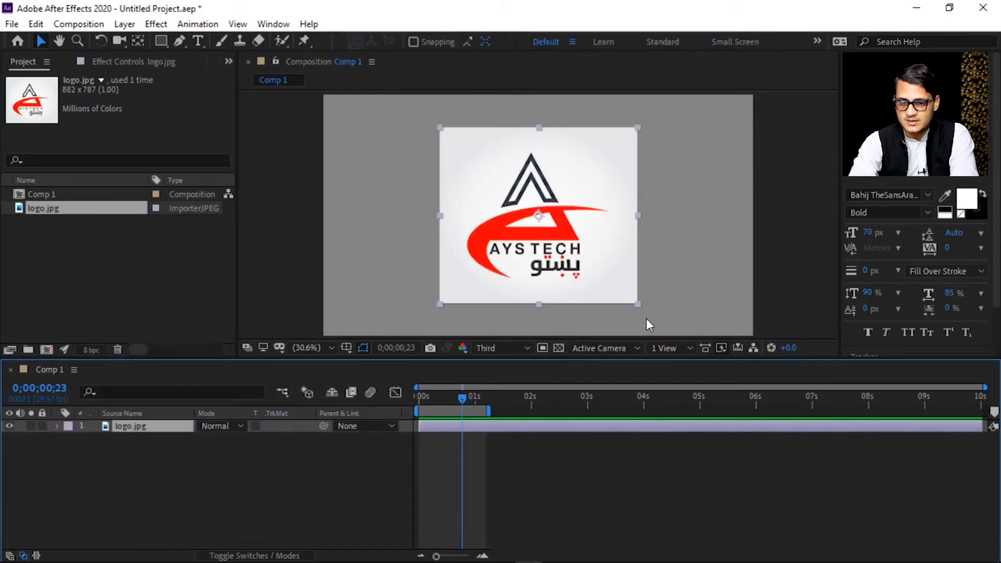
Scale the logo down to about 34% and check its Scale value in the layer's Transform properties
drag(638, 306, 570, 258)
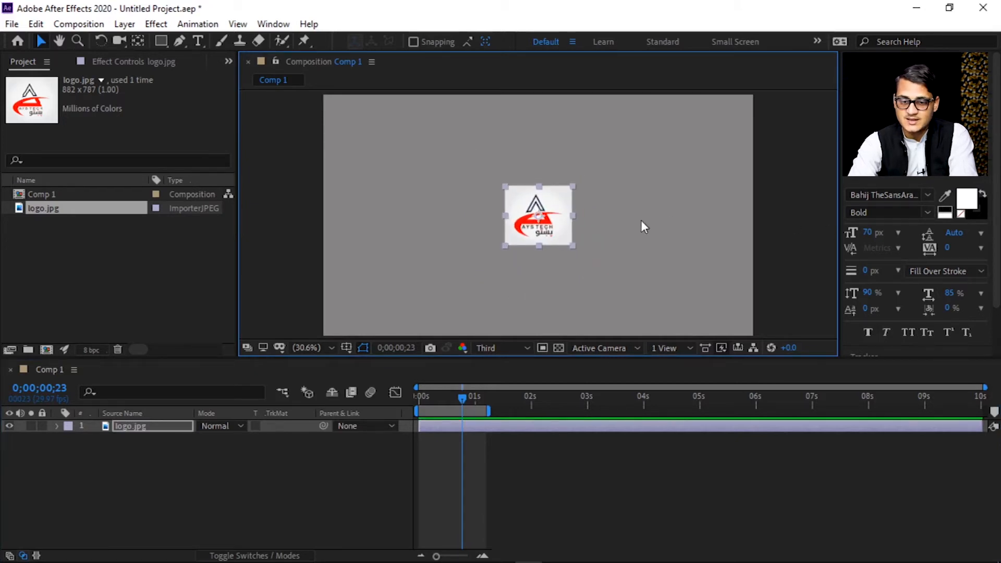
click(58, 426)
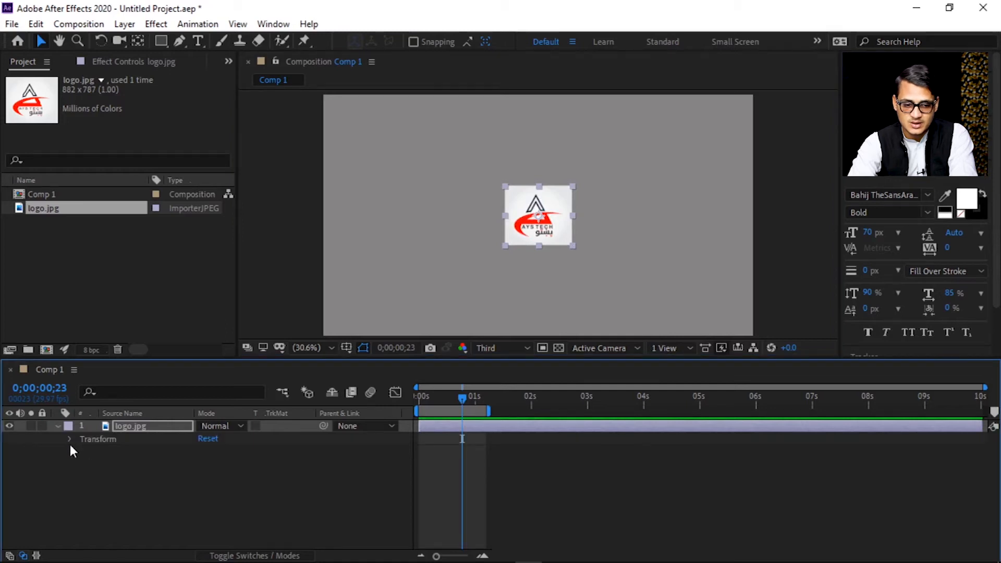
click(69, 439)
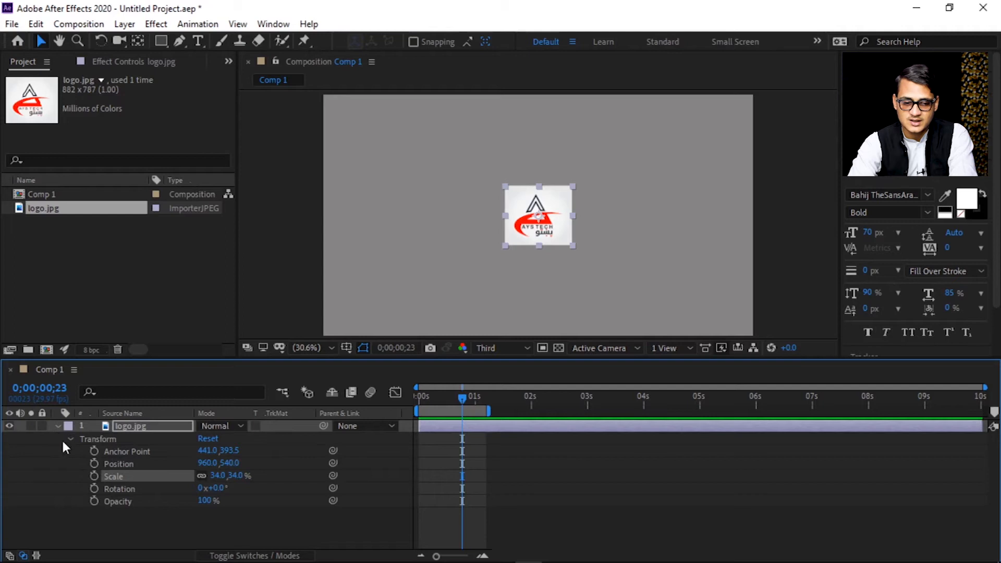
click(67, 439)
click(58, 426)
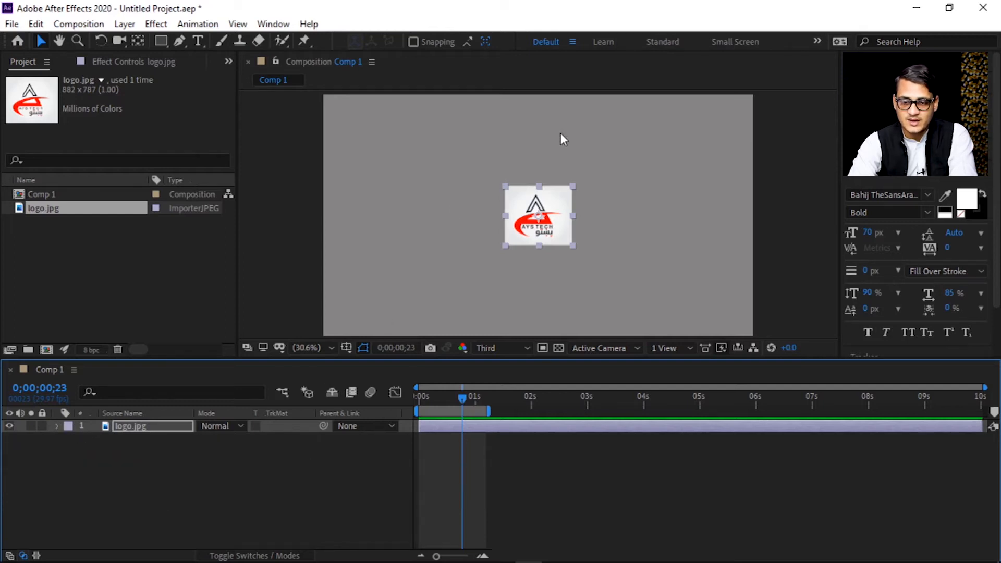
click(324, 448)
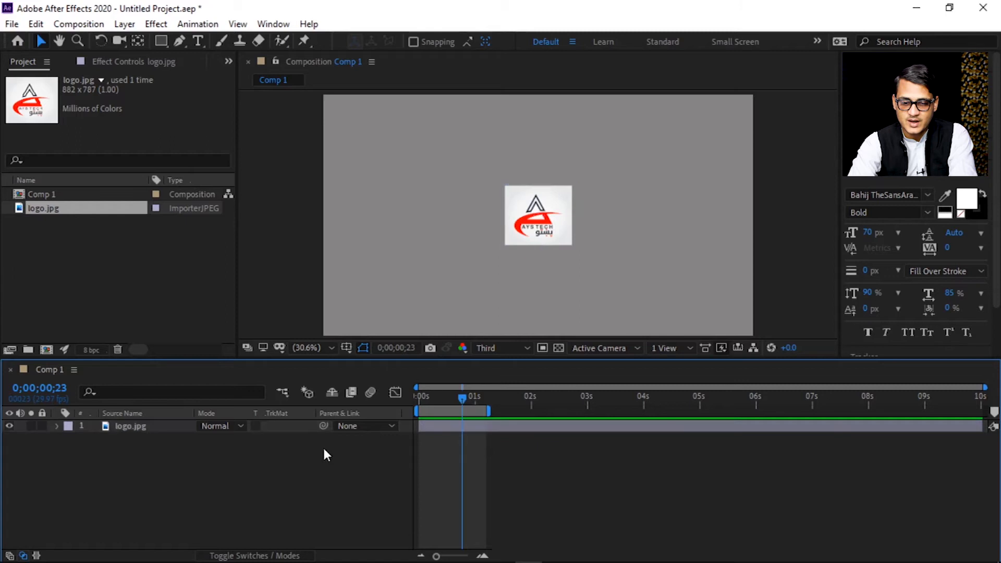
Move the logo slightly left of and above the composition's centre
click(133, 427)
drag(566, 235, 548, 232)
click(181, 466)
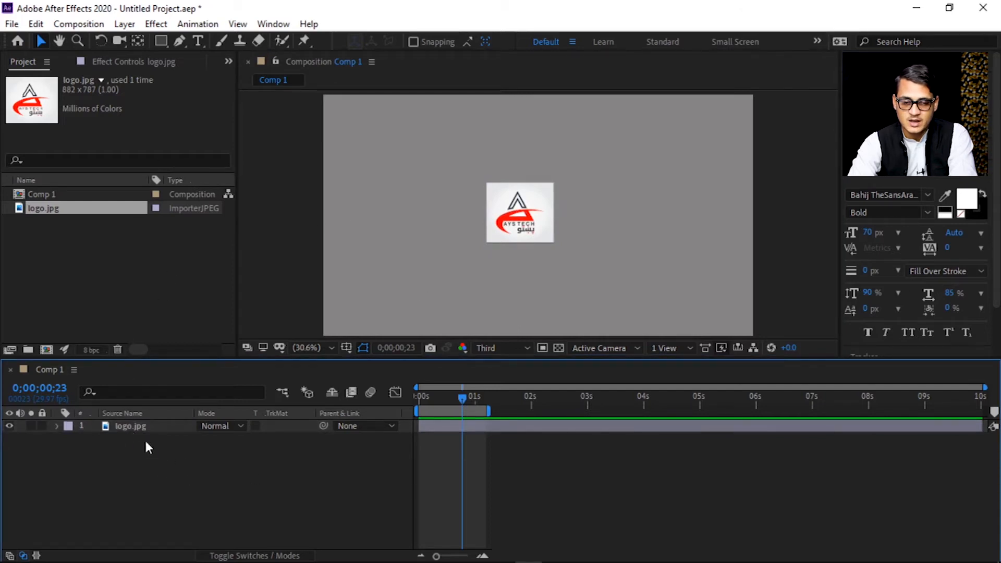
With no layer selected, draw a black rectangle shape that fully covers the logo
click(166, 43)
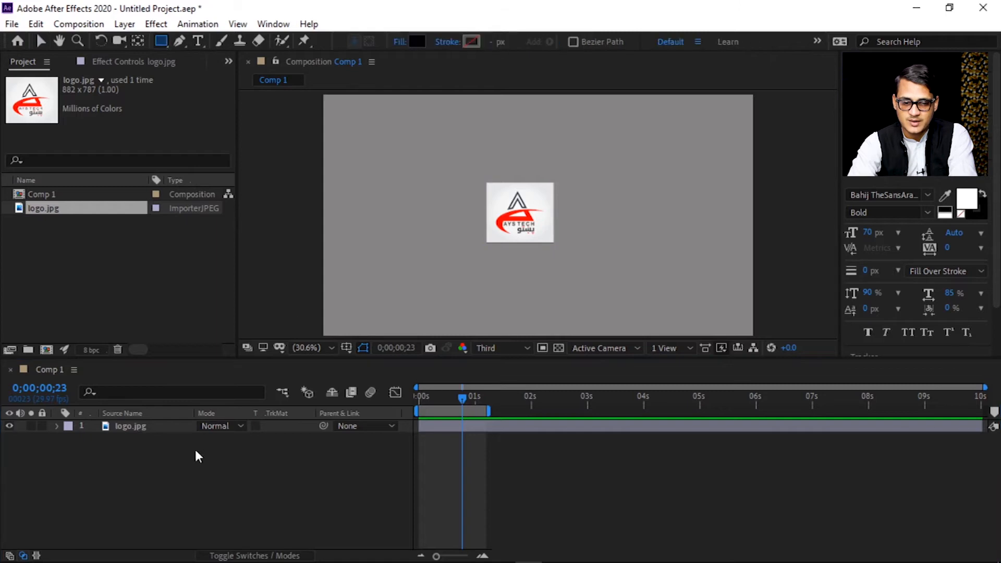
drag(411, 172, 647, 258)
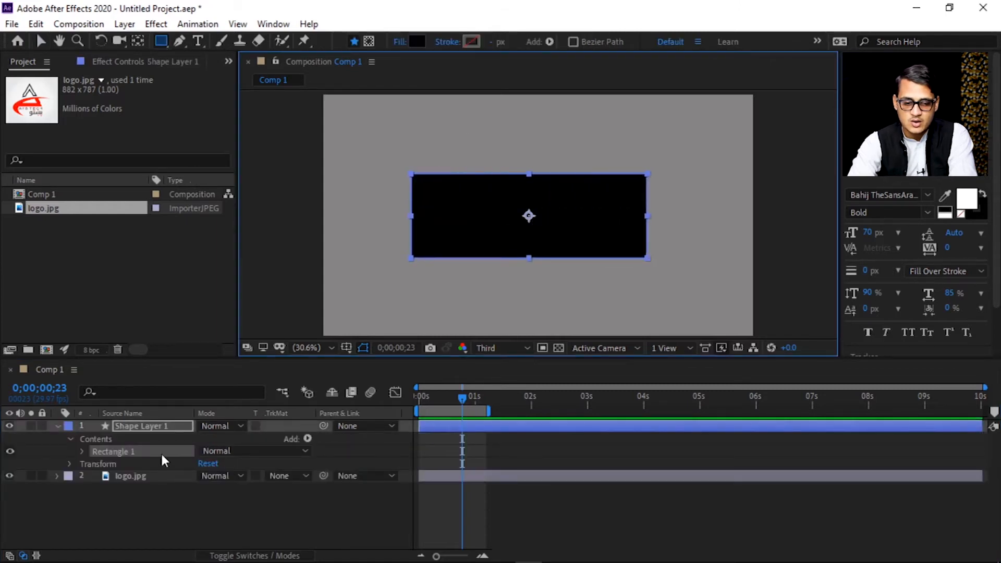
click(58, 425)
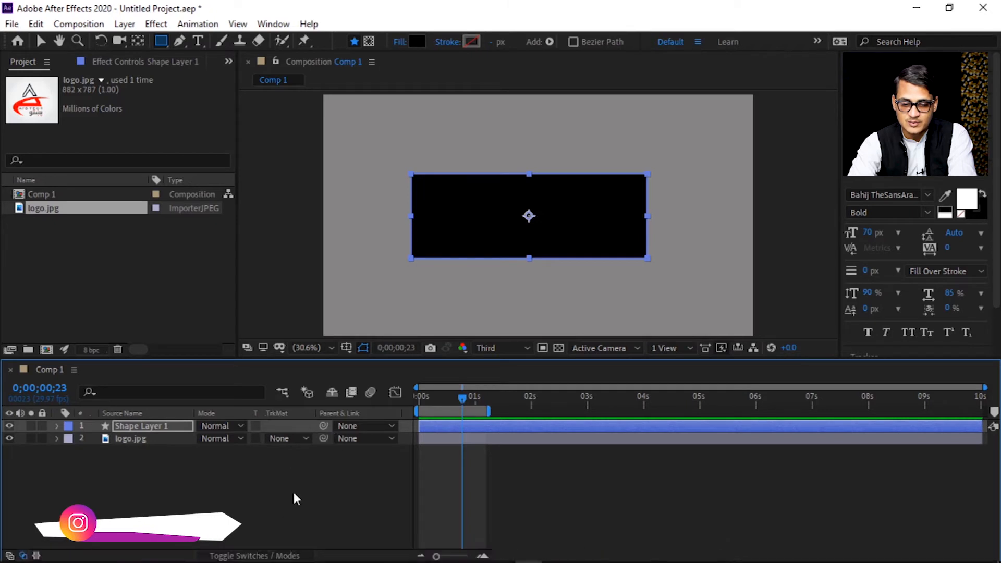
Set the logo layer's track matte to Alpha Matte "Shape Layer 1"
click(264, 557)
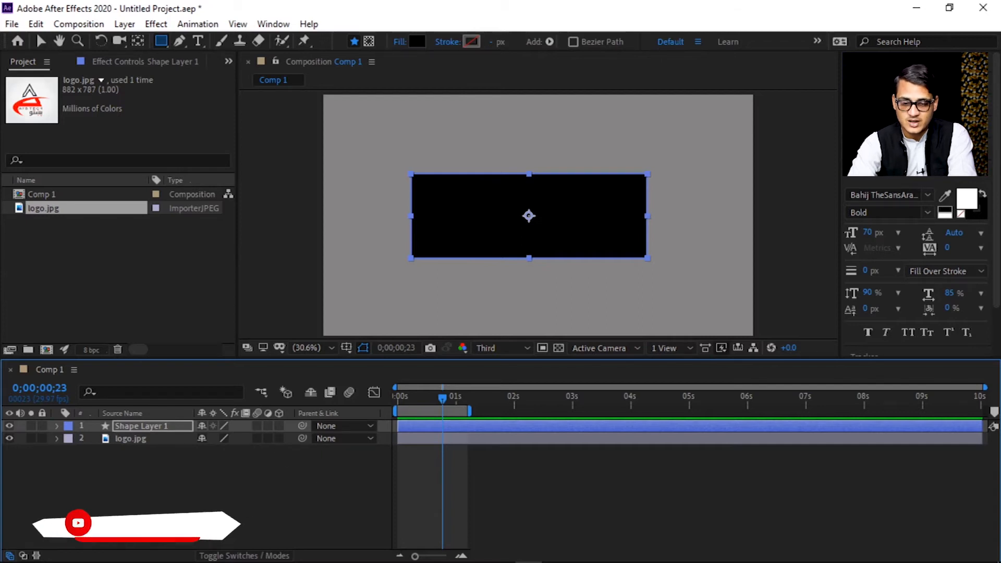
click(249, 555)
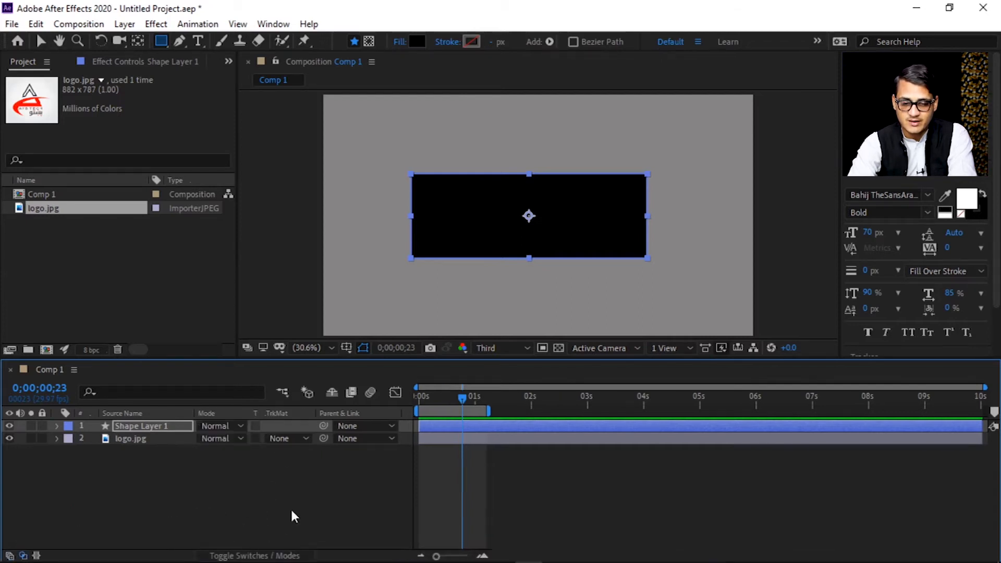
click(129, 440)
click(145, 426)
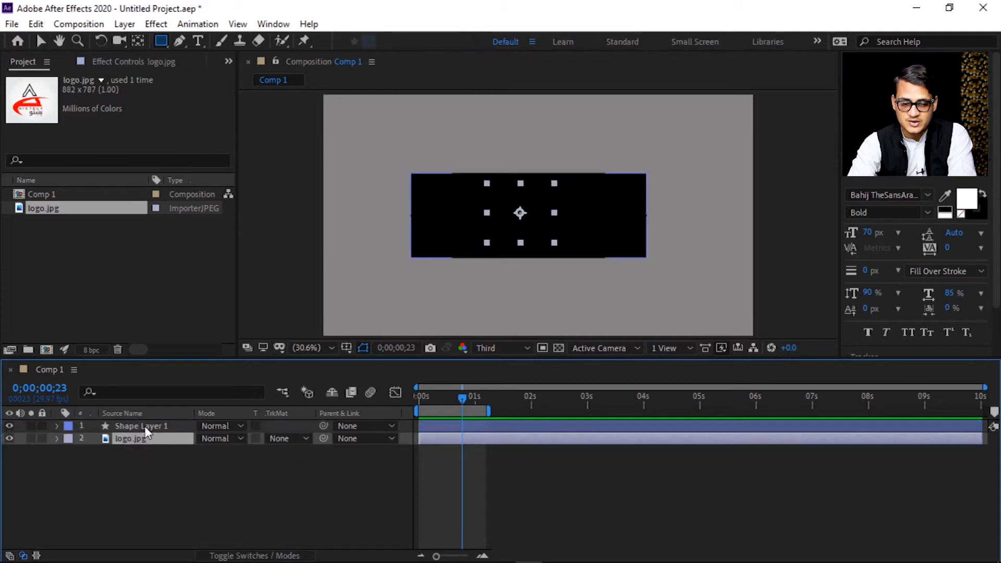
click(306, 438)
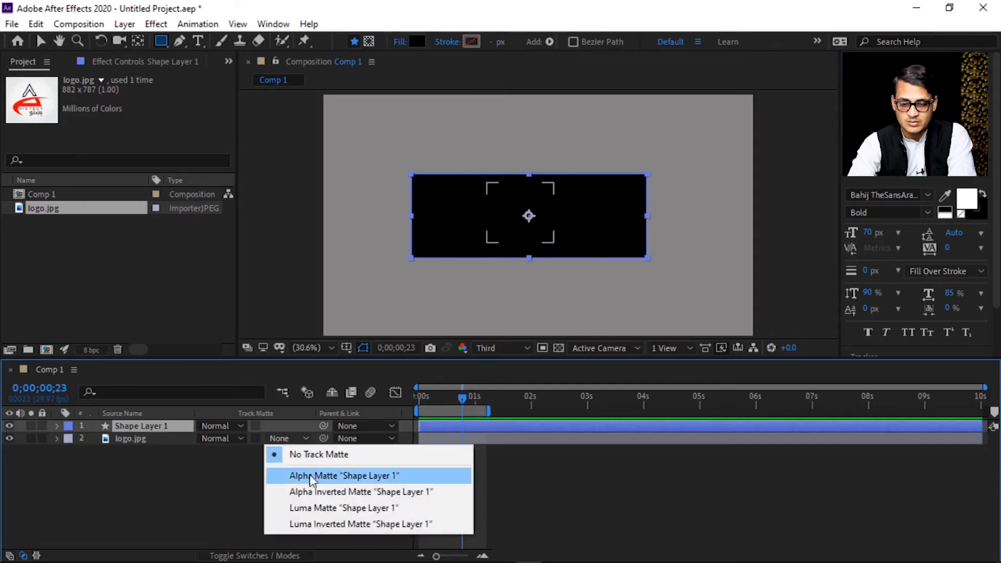
click(338, 476)
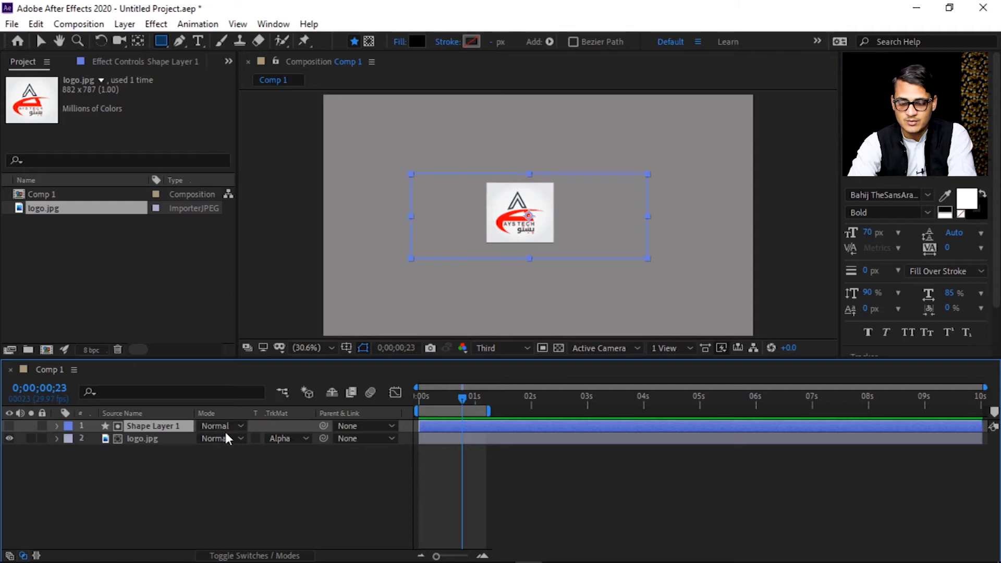
At 0;00;00;00, shift the logo layer's position down to 878.2, 906.9 so it sits below the matte rectangle
click(145, 441)
key(p)
drag(224, 455, 393, 402)
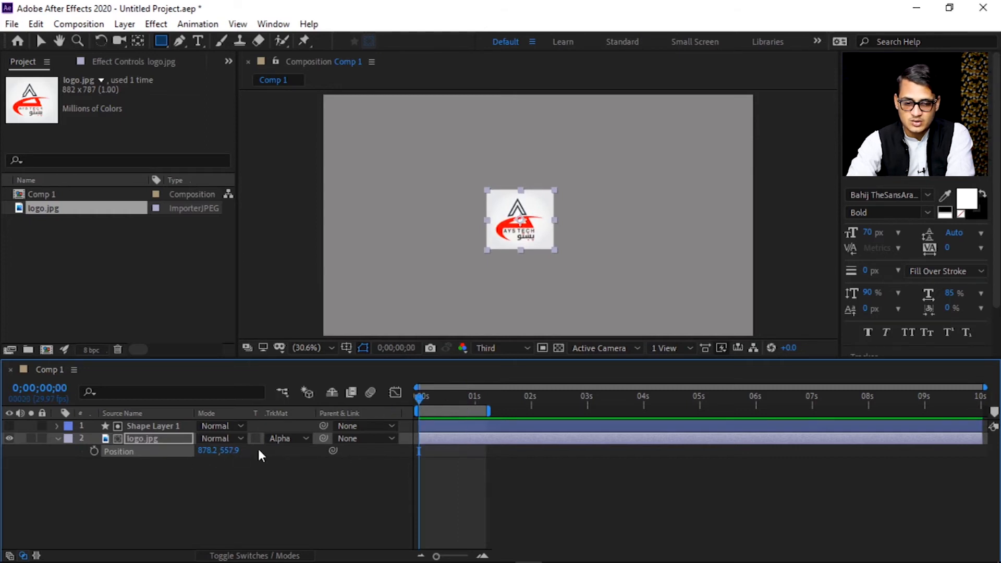
drag(229, 450, 479, 452)
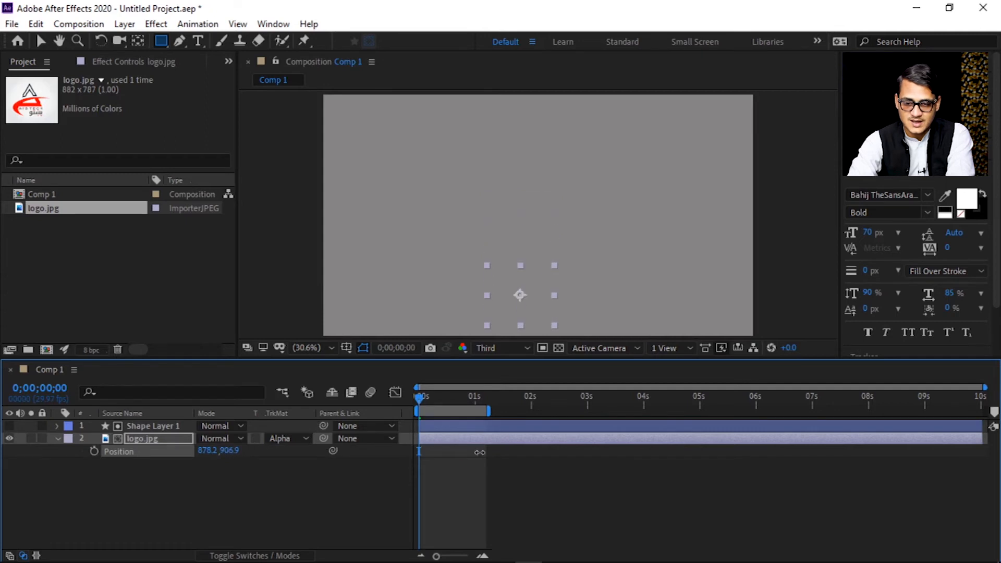
Keyframe the logo's position at 878.2, 906.9 at 0;00;00;00 and at 878.2, 577.9 at 0;00;00;29, and preview the upward reveal
click(94, 452)
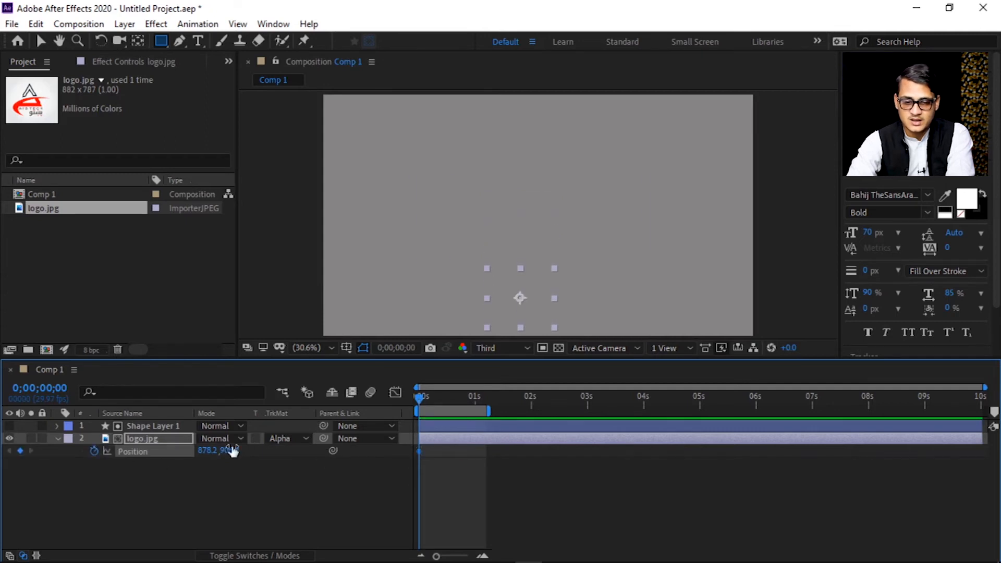
drag(421, 404, 474, 405)
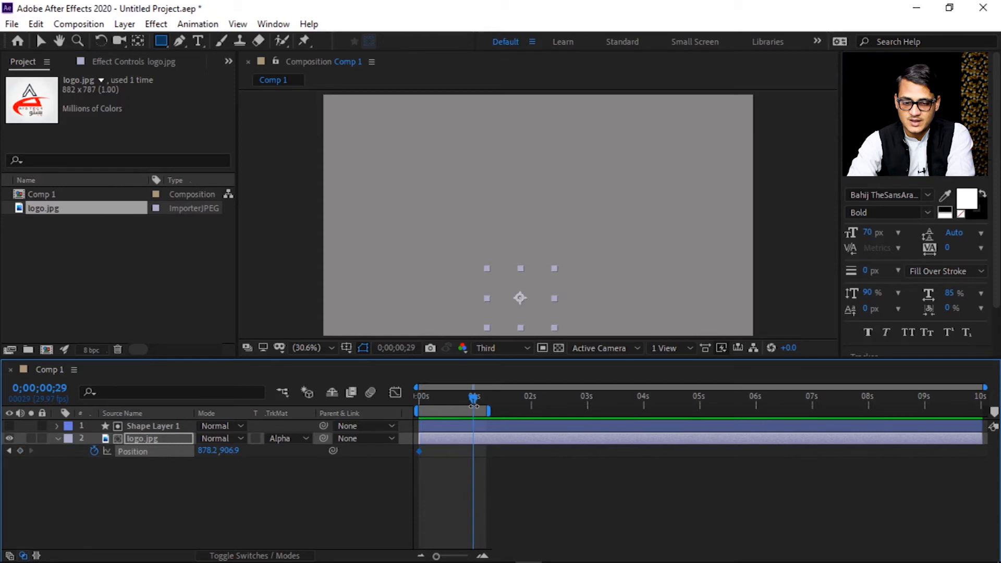
drag(230, 456, 4, 440)
key(space)
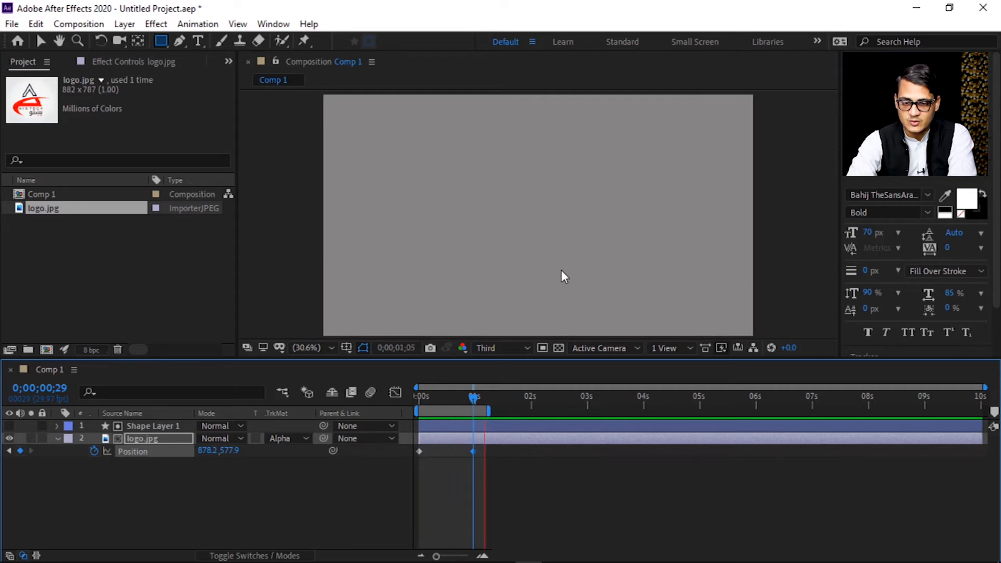
key(space)
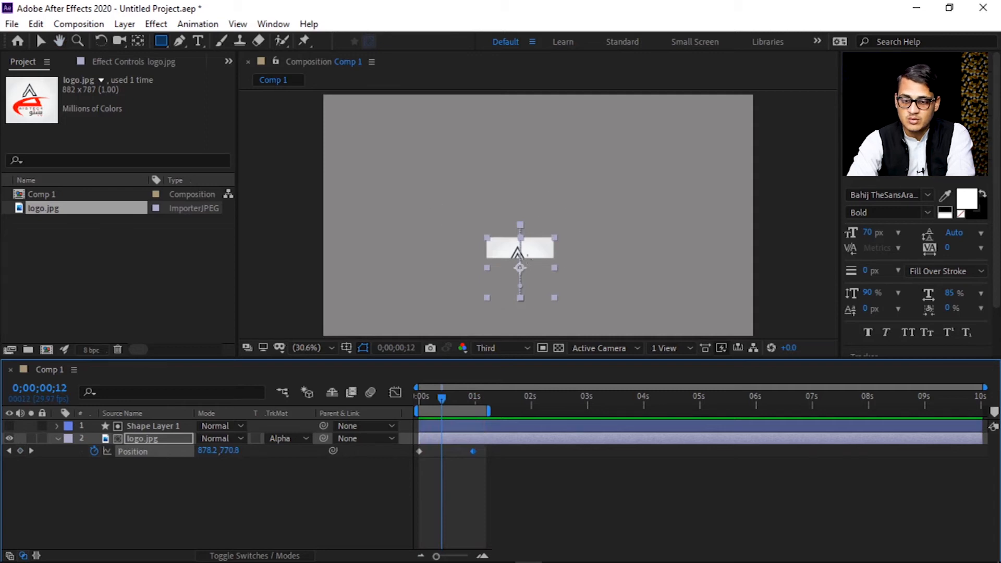
key(space)
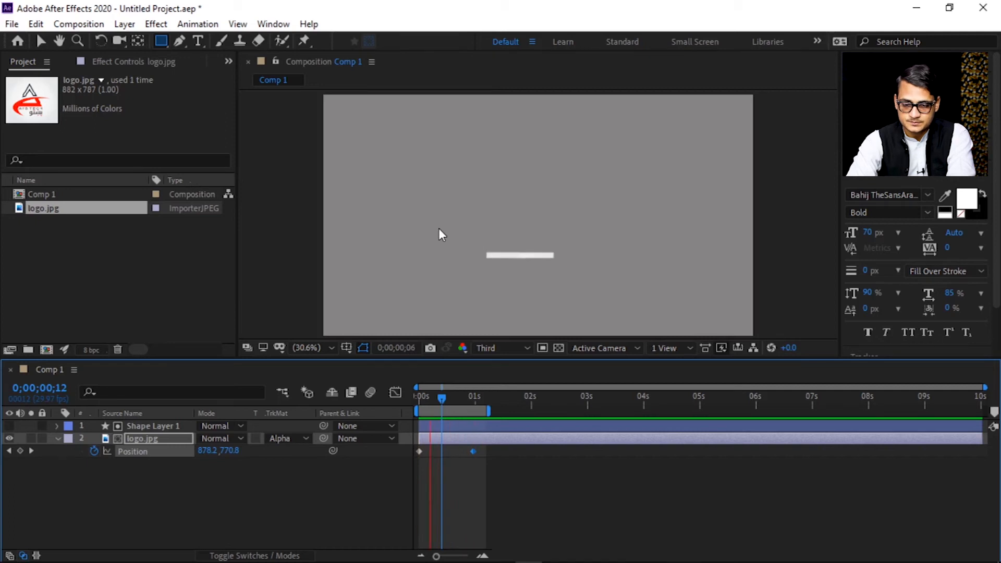
key(space)
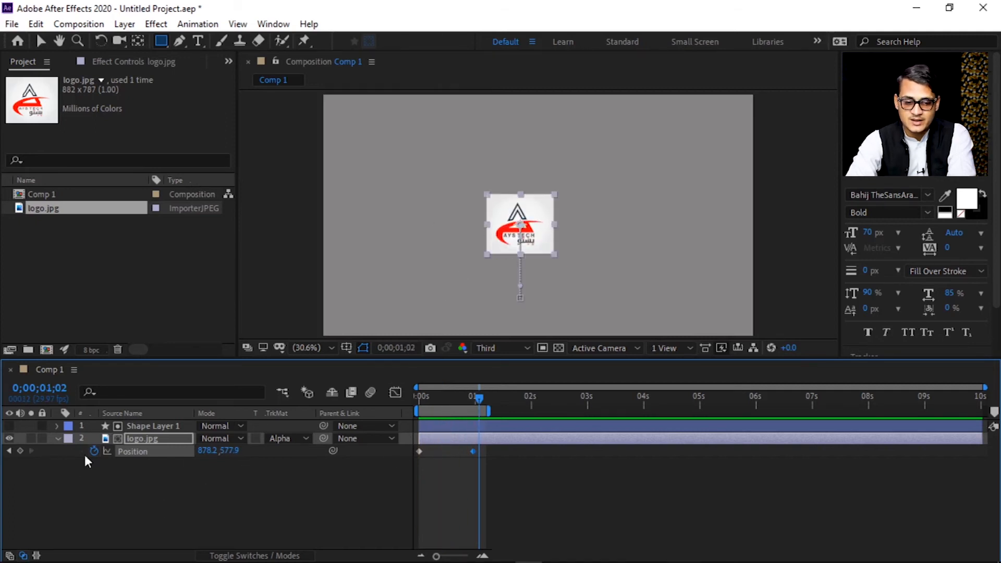
Clear the logo's position keyframes, move it sideways to 178.2, 577.9 outside the matte at 0;00;00;00, and keyframe that position
key(Home)
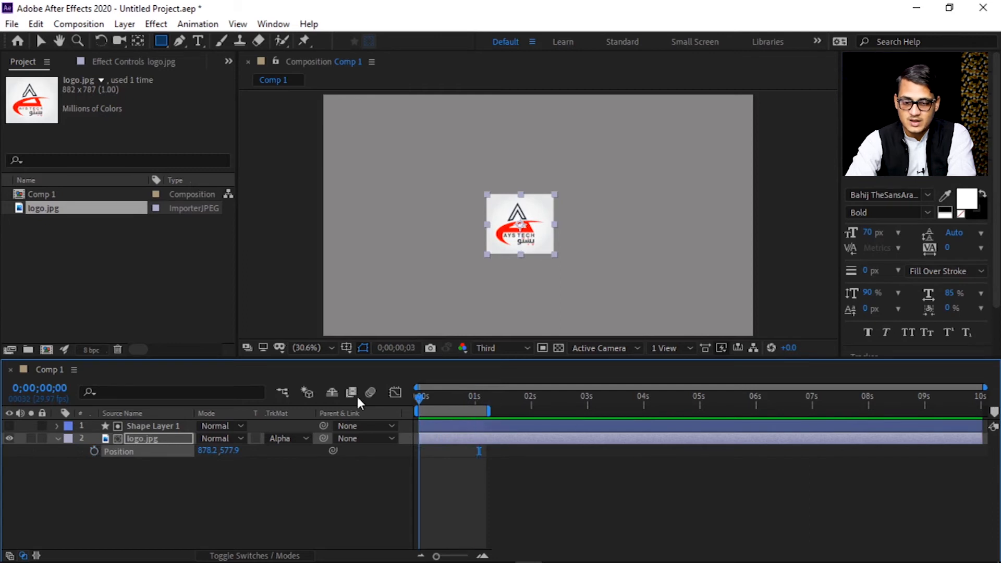
drag(208, 451, 199, 511)
drag(214, 451, 36, 435)
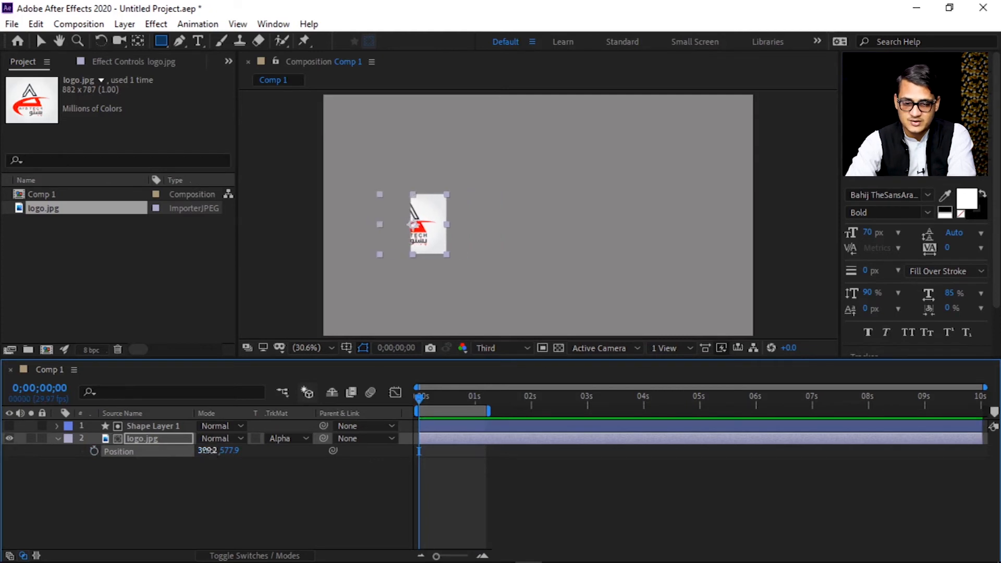
drag(208, 450, 2, 452)
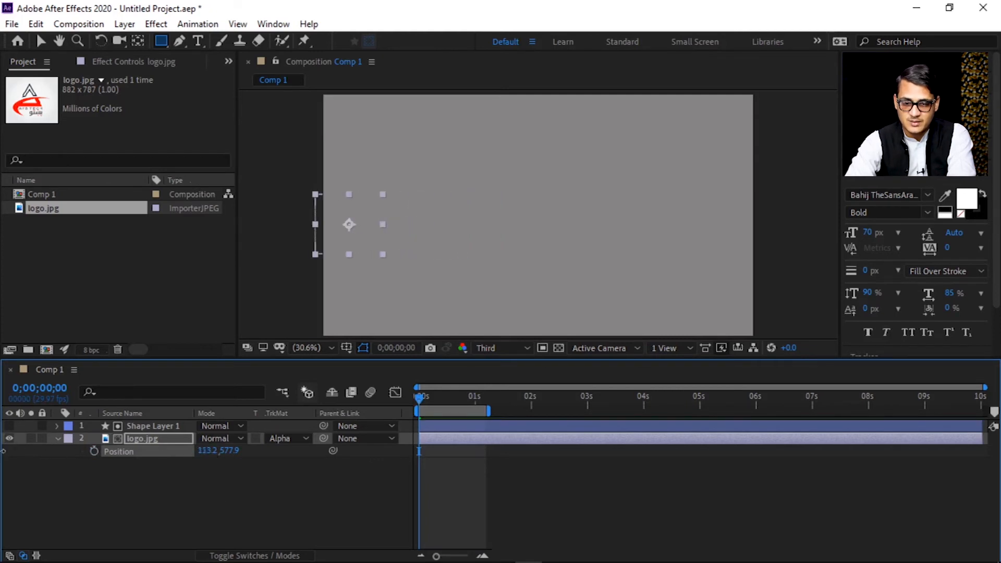
click(103, 466)
click(94, 451)
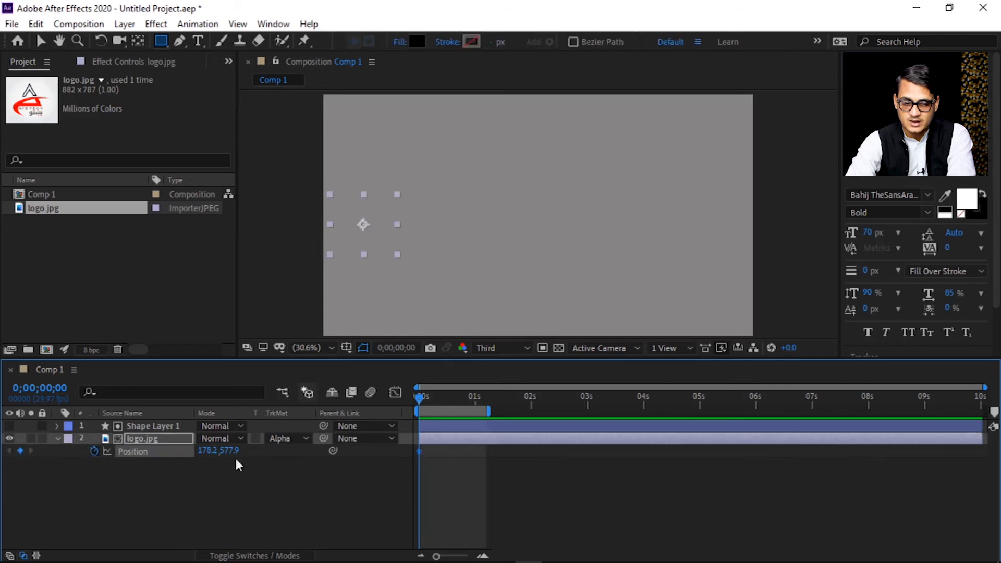
At 0;00;01;00, move the logo horizontally to 752.2, 577.9 inside the matte and preview the sideways reveal
drag(416, 396, 476, 406)
drag(208, 449, 482, 455)
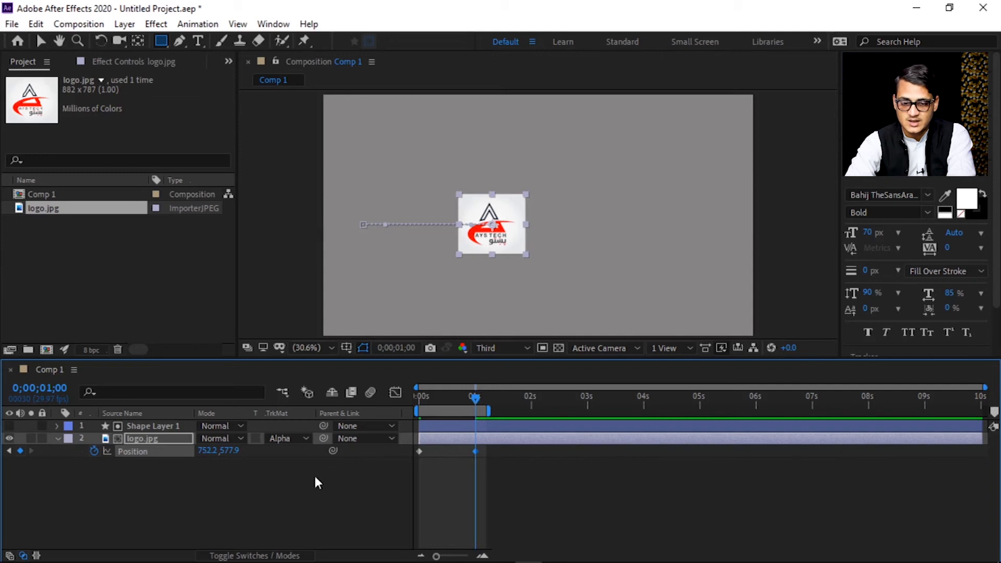
key(space)
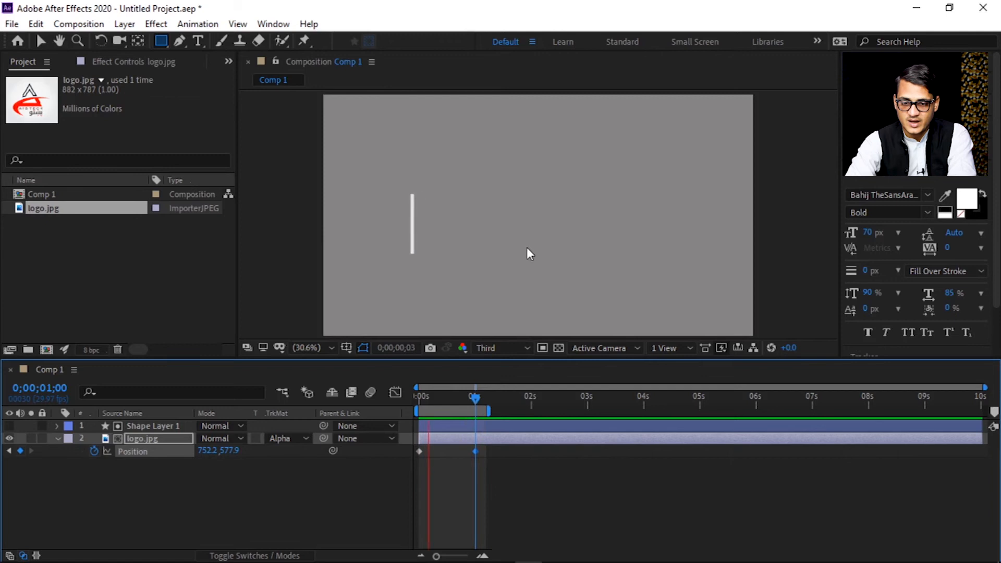
key(space)
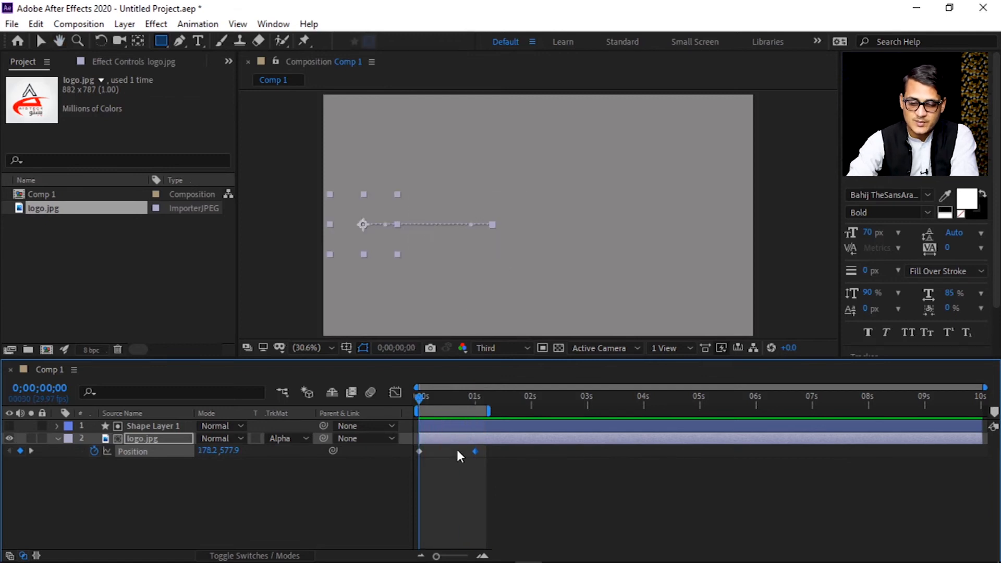
Close the current project and open Q Slider.aep from the Q Slider folder in After Effect Project
key(ctrl+q)
click(511, 308)
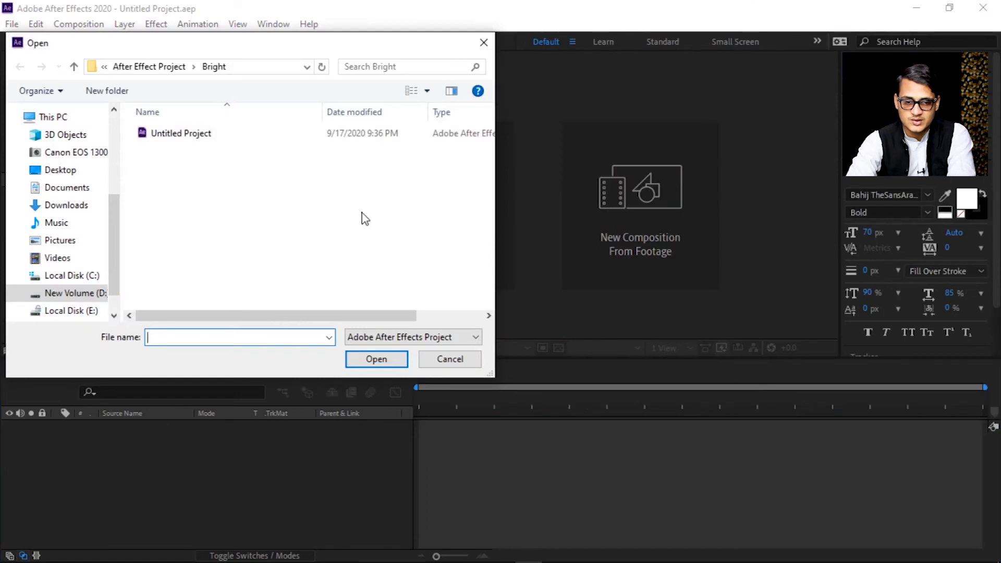
click(156, 67)
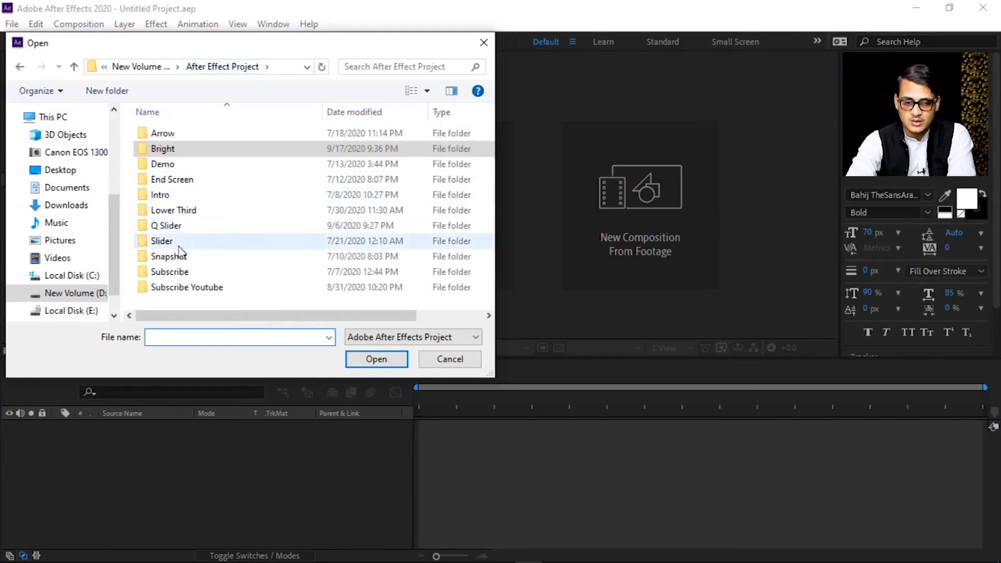
double_click(177, 229)
double_click(173, 164)
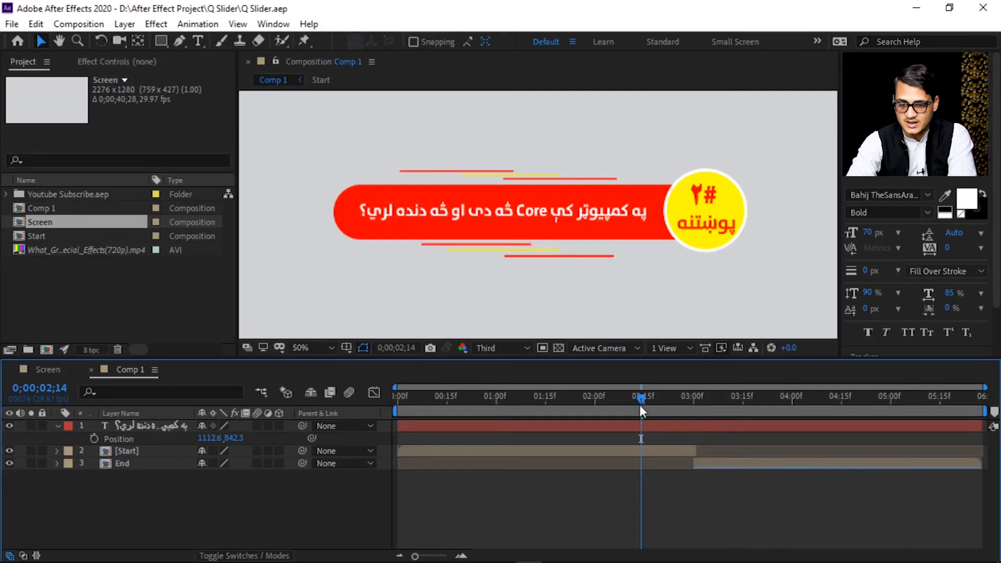
Preview the question banner animation in Comp 1 from 0;00;00;00, and select all three of its layers
drag(634, 397, 257, 395)
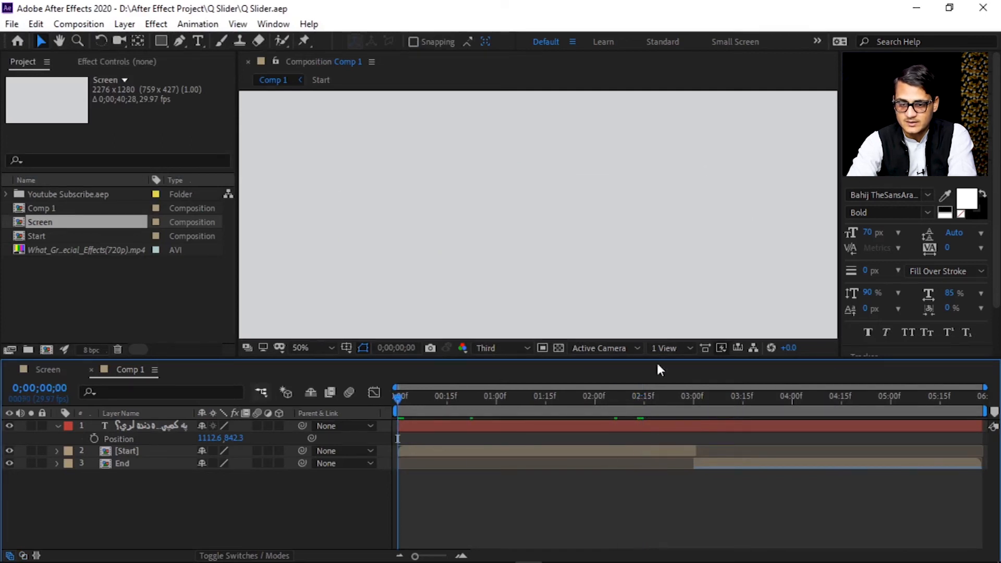
key(space)
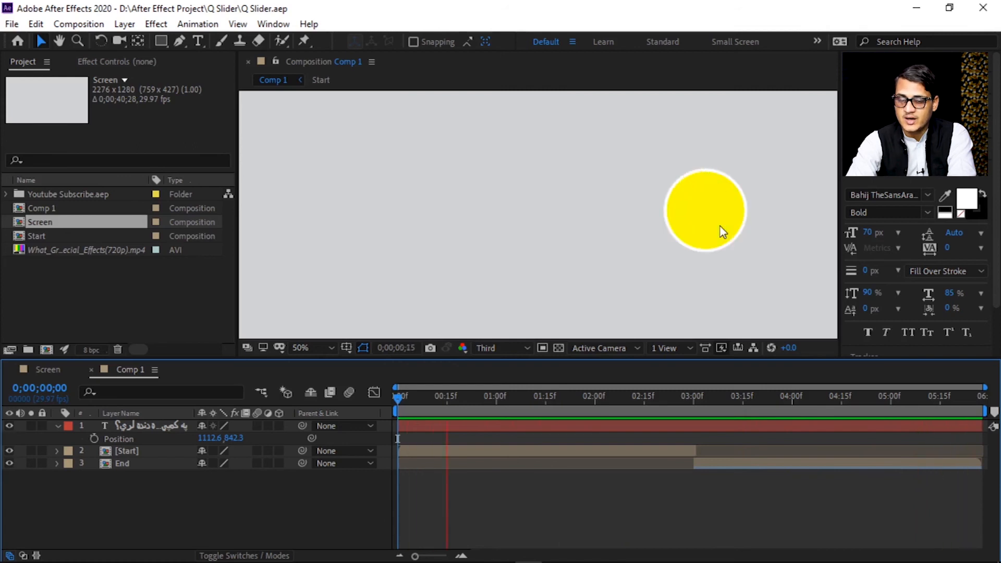
key(space)
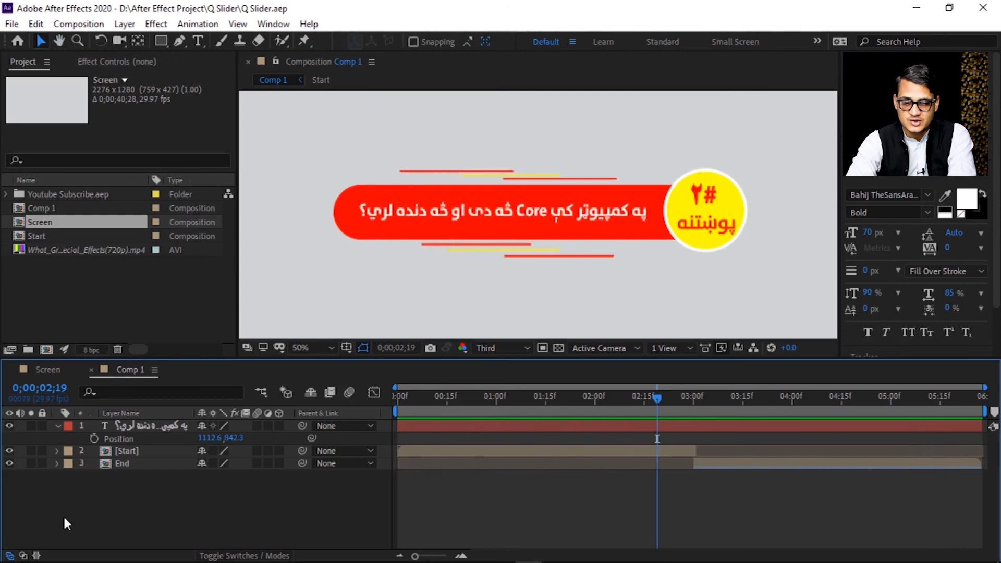
drag(221, 500, 148, 412)
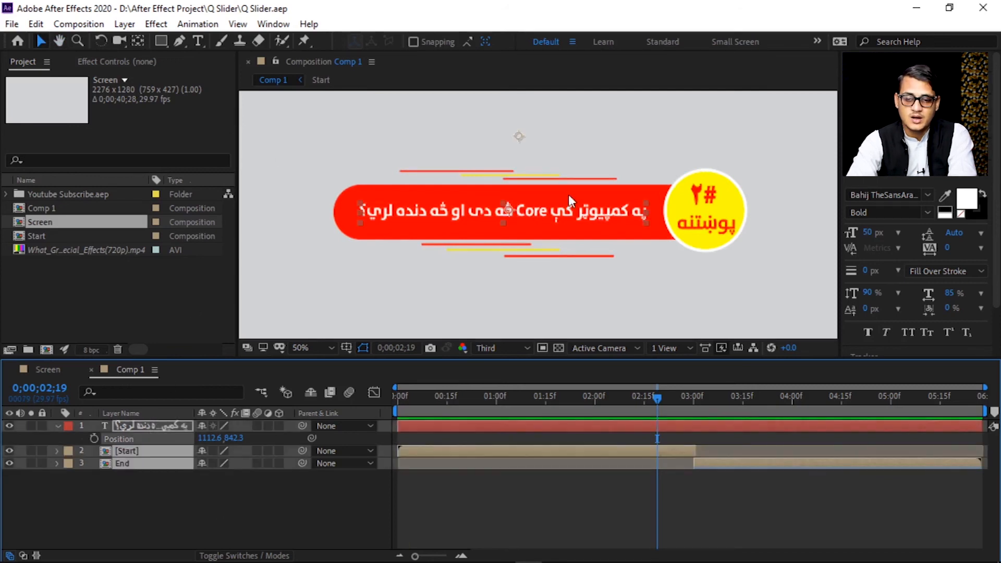